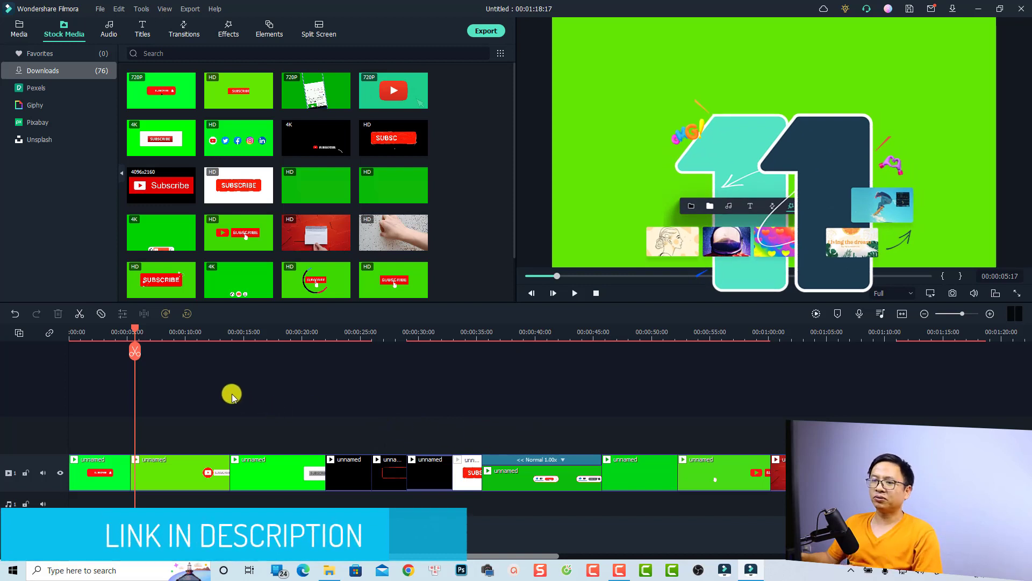
Select all the subscribe clips on the timeline and delete them
{"action": "left_click_drag", "start_coordinate": [134, 332], "coordinate": [410, 381]}
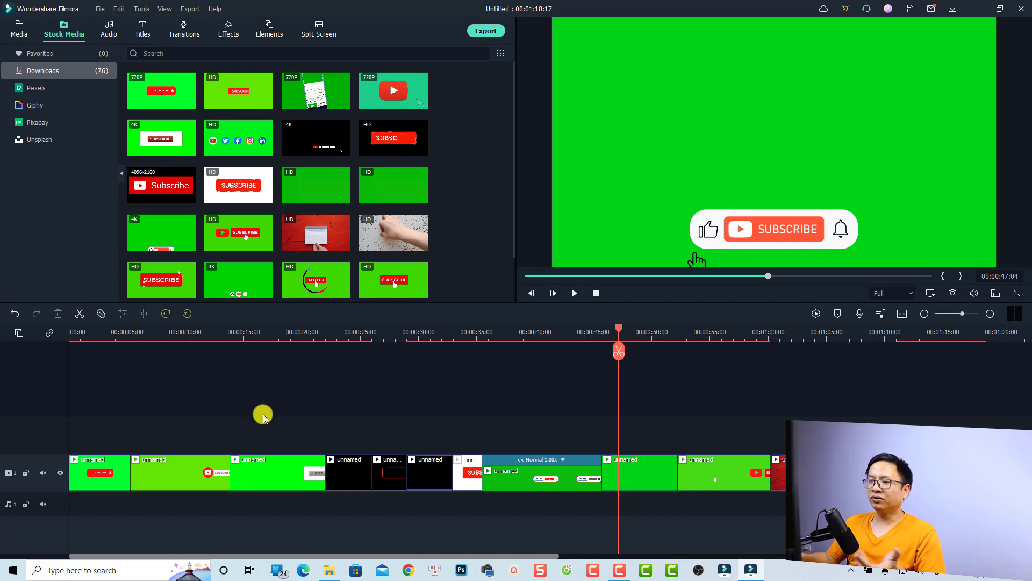
{"action": "left_click", "coordinate": [284, 472]}
{"action": "key", "text": "ctrl+a"}
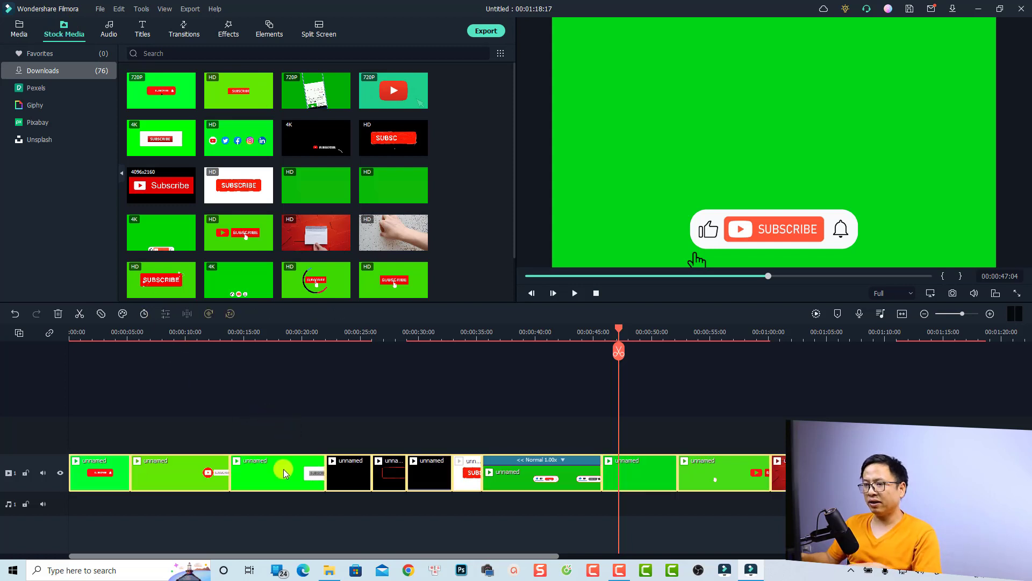
{"action": "key", "text": "Delete"}
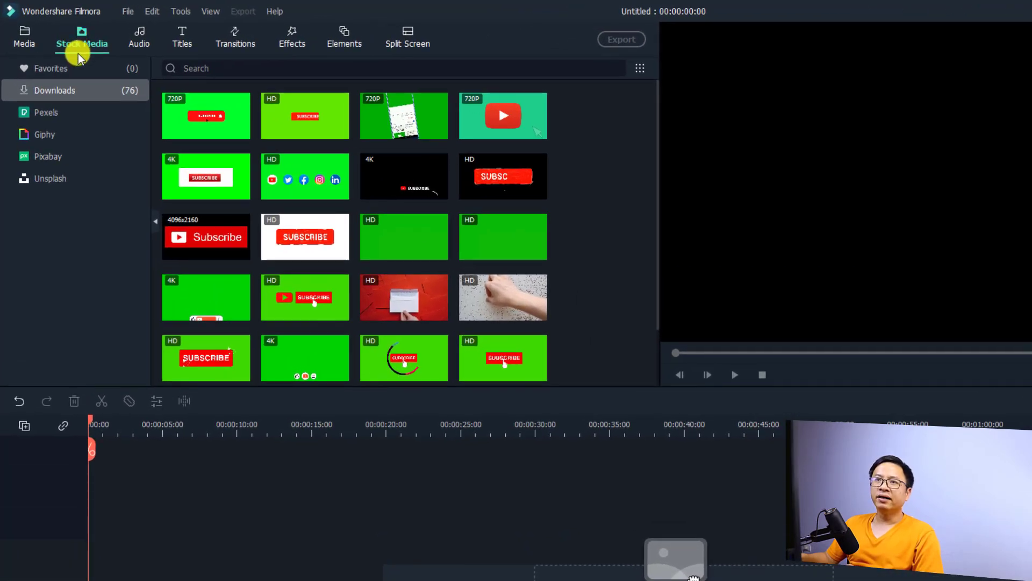
Browse the Pexels and Pixabay stock libraries, ending on the Pexels photo library
{"action": "left_click", "coordinate": [41, 117]}
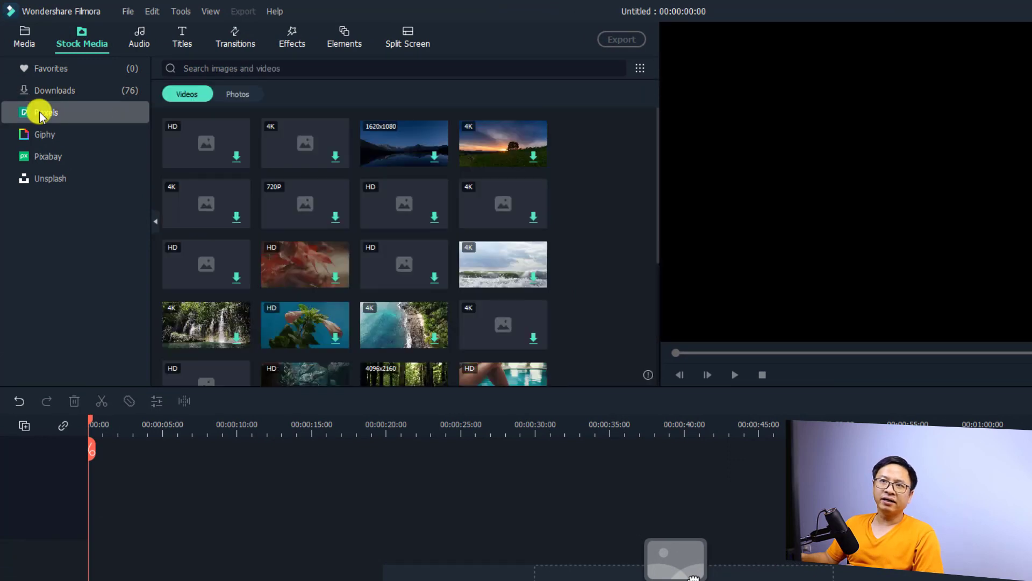
{"action": "left_click", "coordinate": [47, 157]}
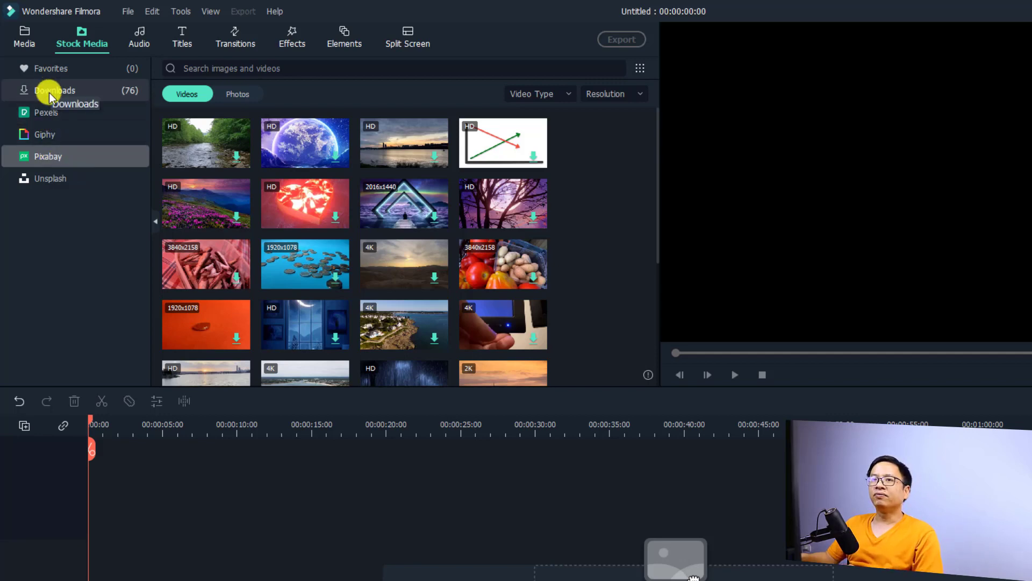
{"action": "left_click", "coordinate": [45, 111]}
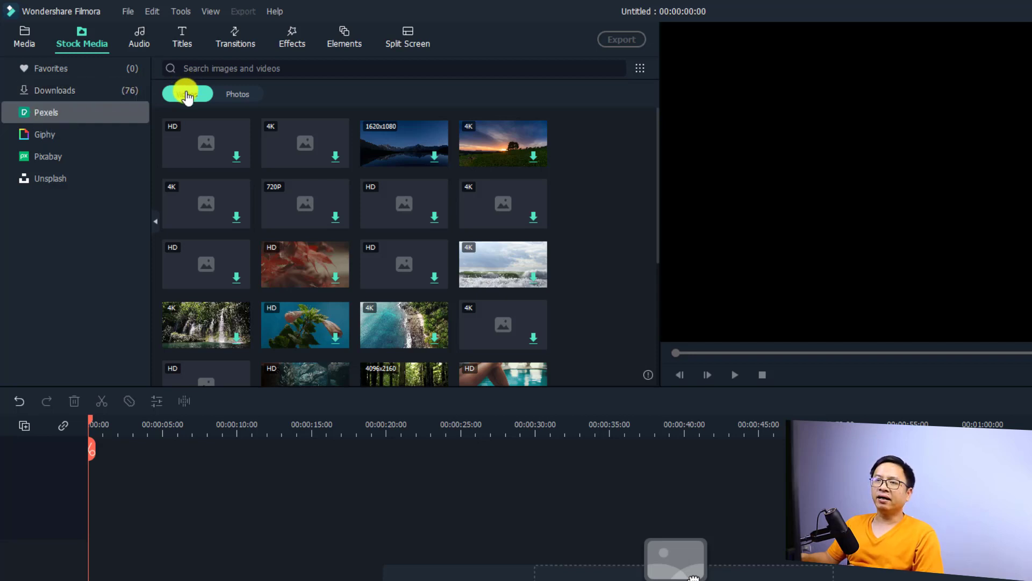
{"action": "left_click", "coordinate": [187, 96]}
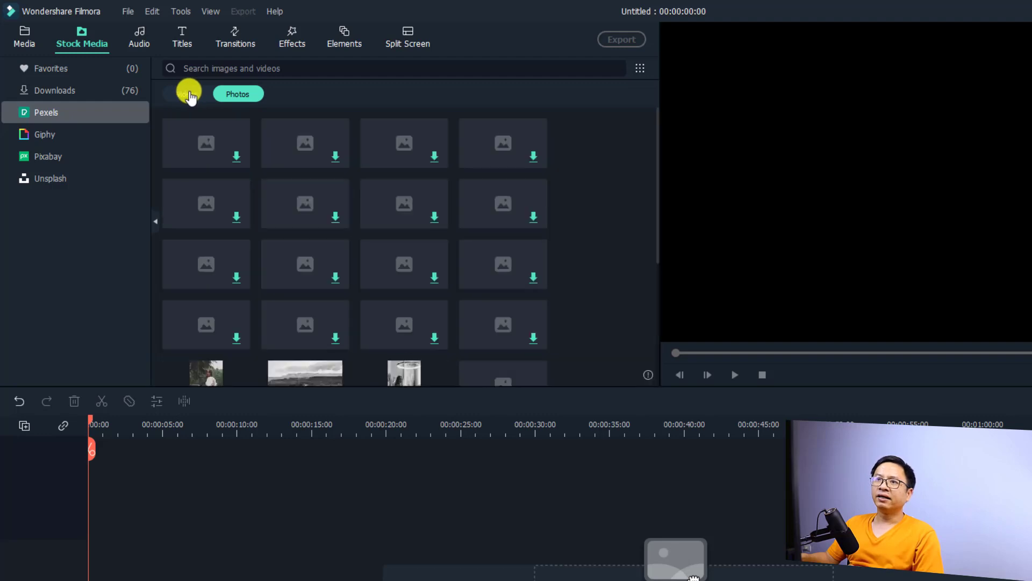
Search Pexels stock for 'subcribe' and preview the 4K green-screen subscribe clip
{"action": "left_click", "coordinate": [226, 69]}
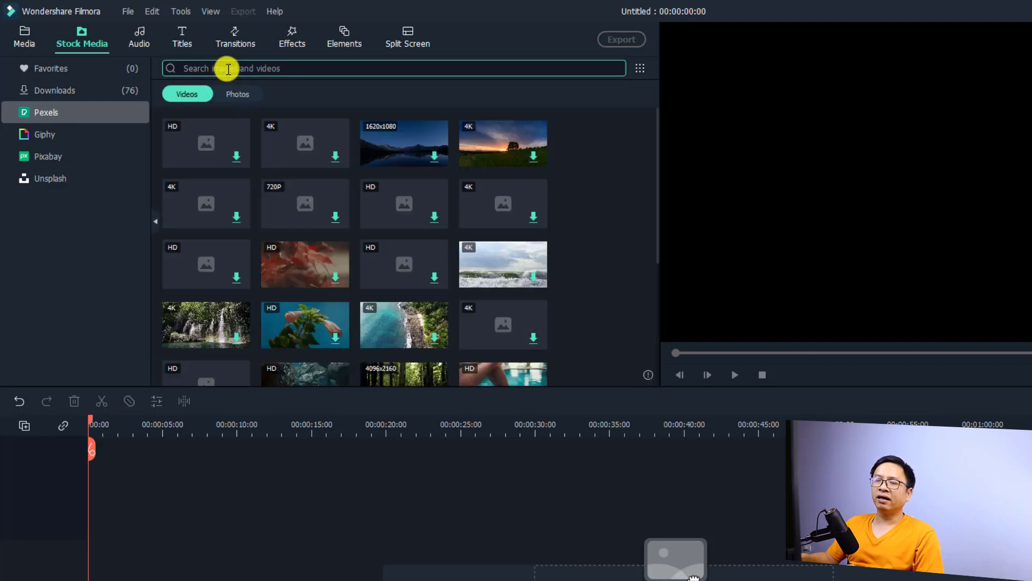
{"action": "type", "text": "subcribe"}
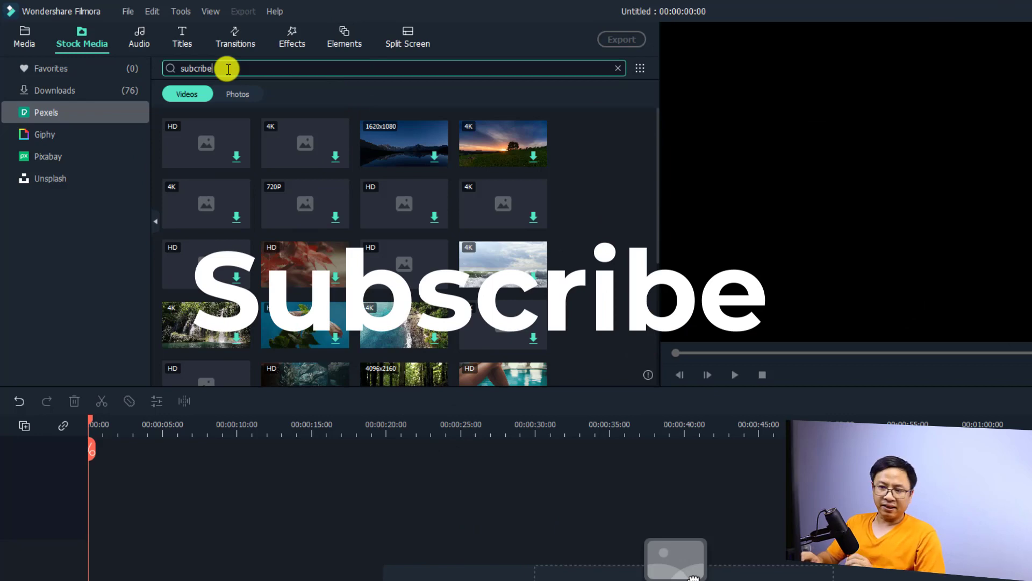
{"action": "key", "text": "Return"}
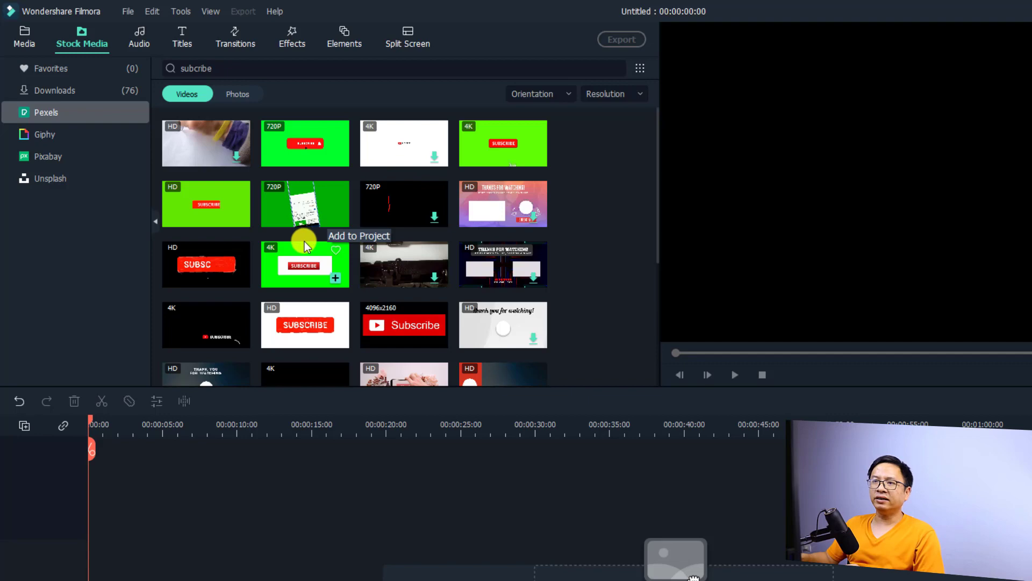
{"action": "scroll", "coordinate": [305, 241], "scroll_direction": "down", "scroll_amount": 4}
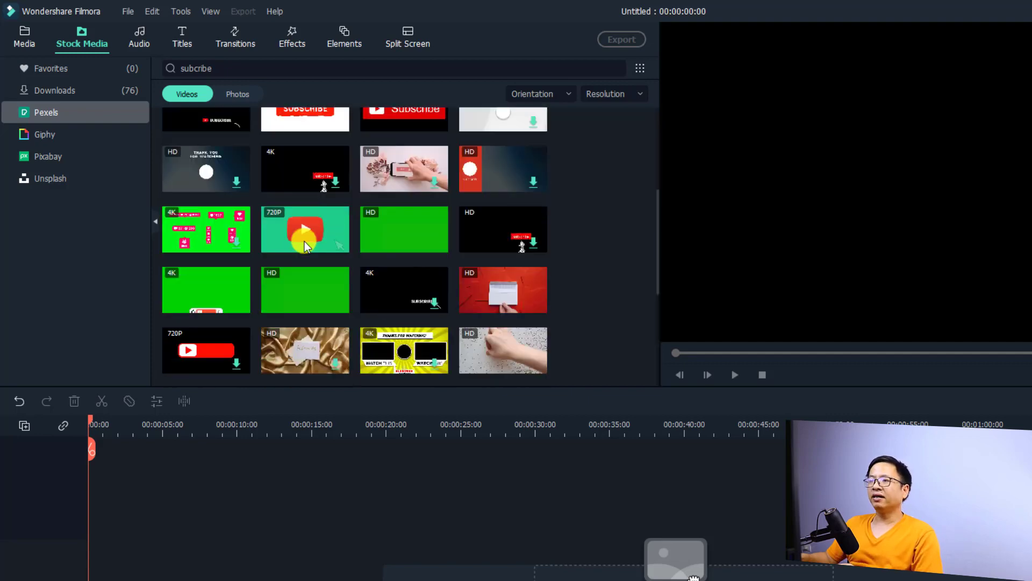
{"action": "scroll", "coordinate": [304, 245], "scroll_direction": "down", "scroll_amount": 4}
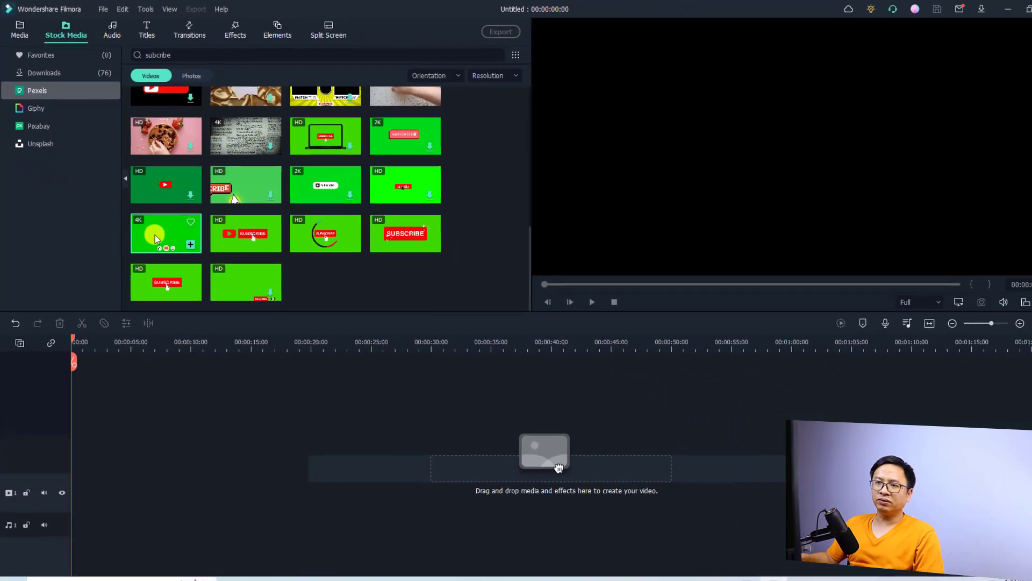
{"action": "left_click", "coordinate": [150, 227]}
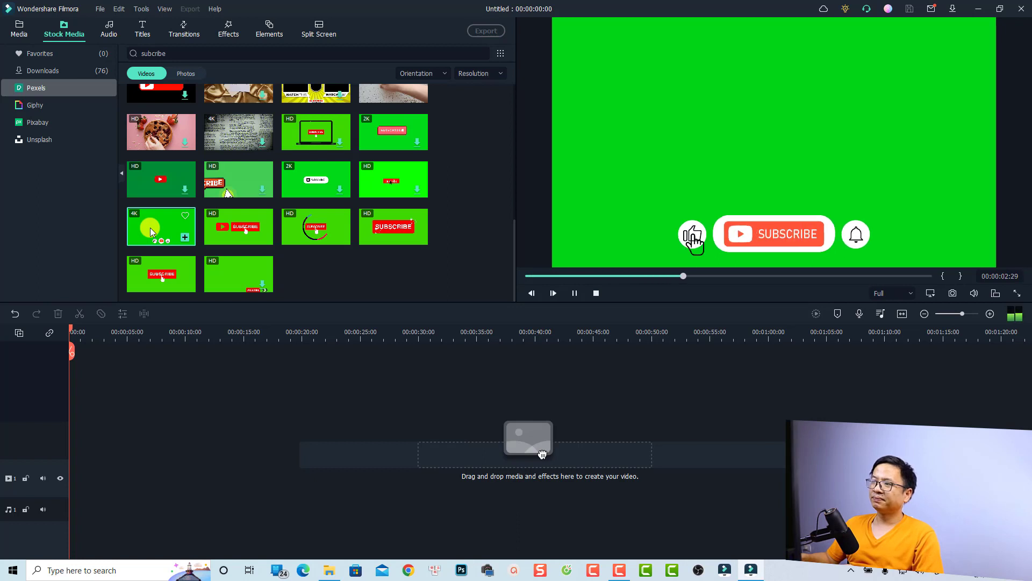
Stop the preview and show Favorites holding only the 4K green-screen subscribe clip
{"action": "key", "text": "space"}
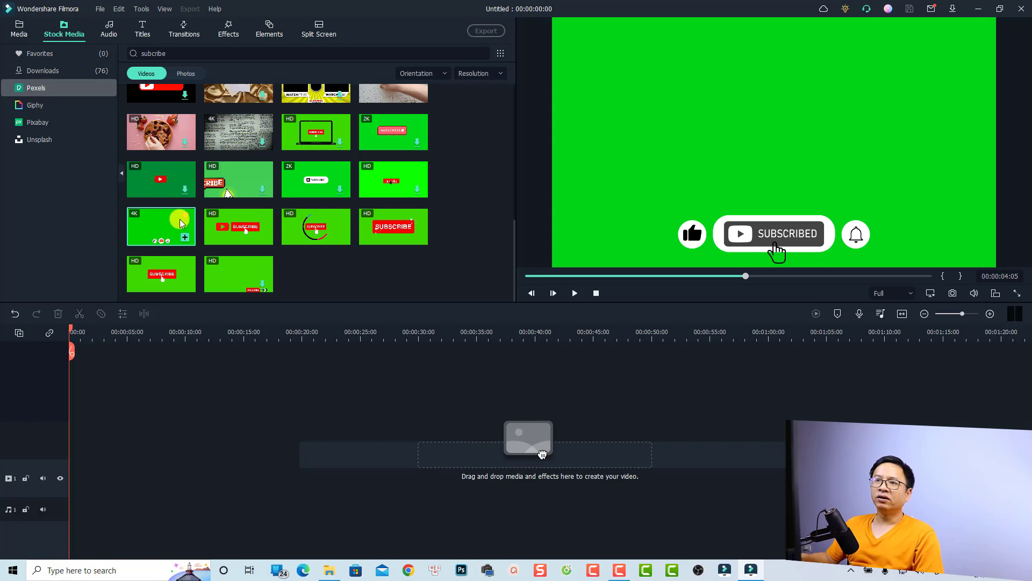
{"action": "left_click", "coordinate": [41, 54]}
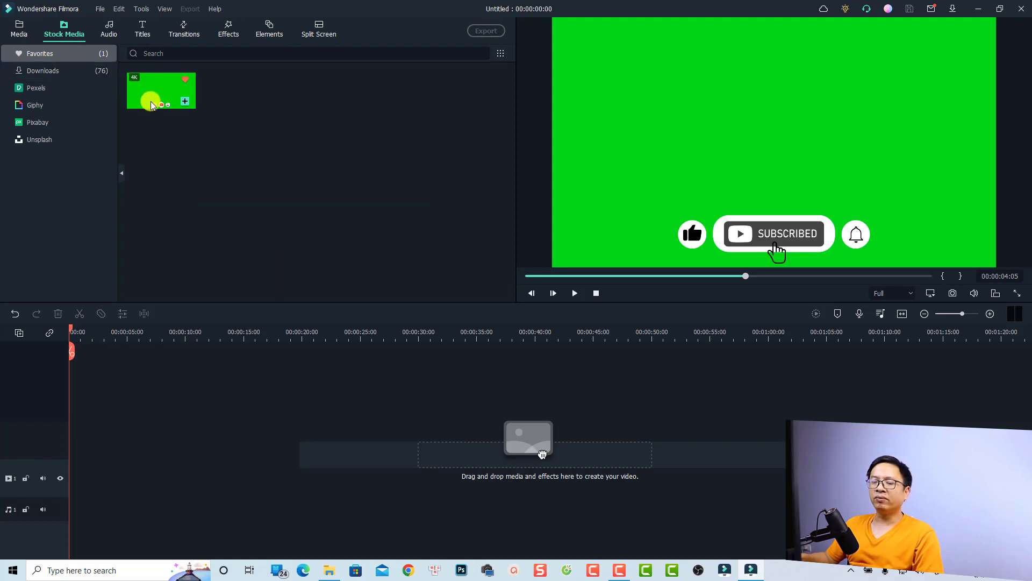
Place the green-screen subscribe clip at the start of video track 1 and play about two seconds
{"action": "left_click_drag", "start_coordinate": [152, 105], "coordinate": [70, 463]}
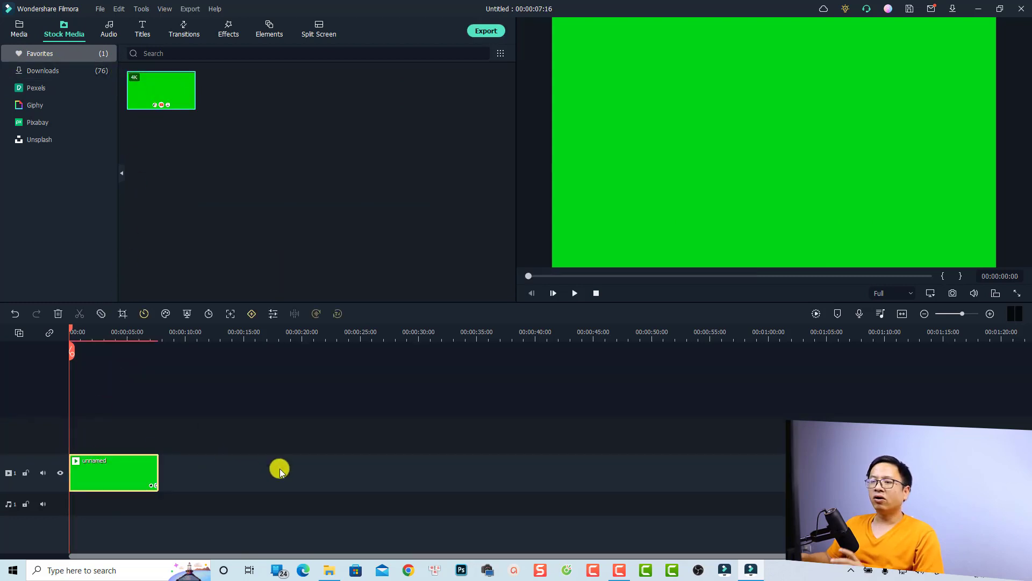
{"action": "key", "text": "space"}
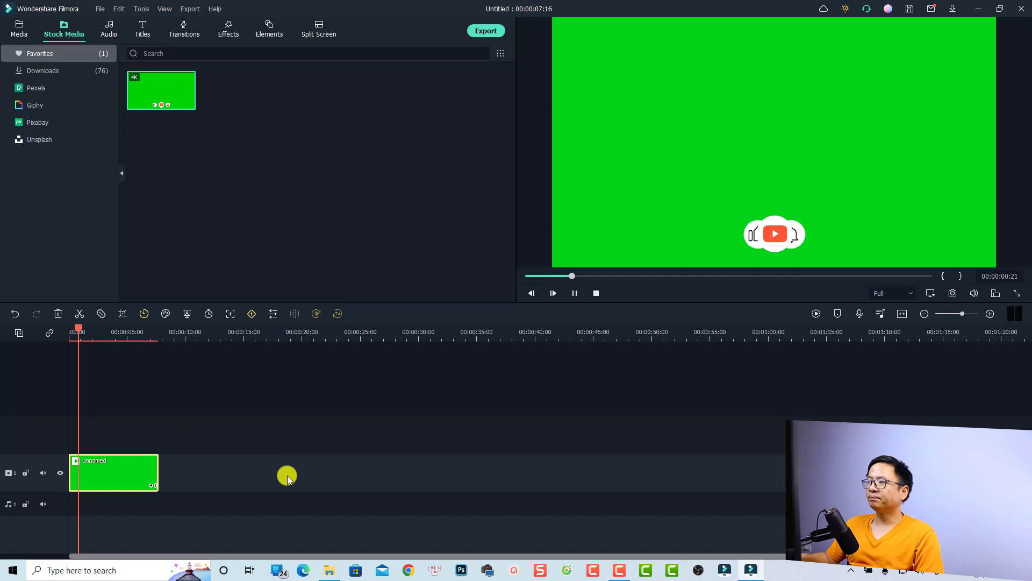
{"action": "key", "text": "space"}
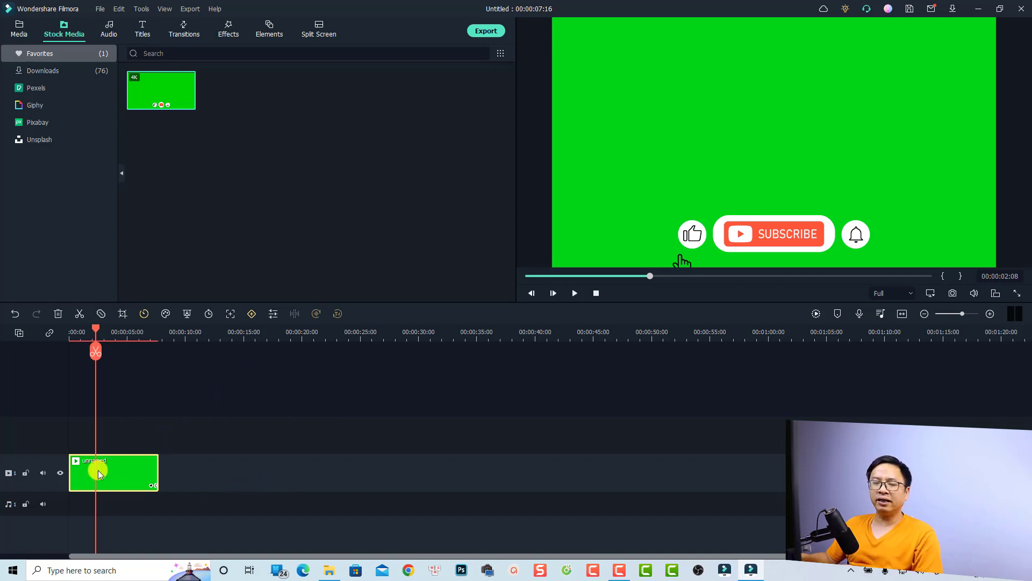
{"action": "left_click", "coordinate": [187, 317]}
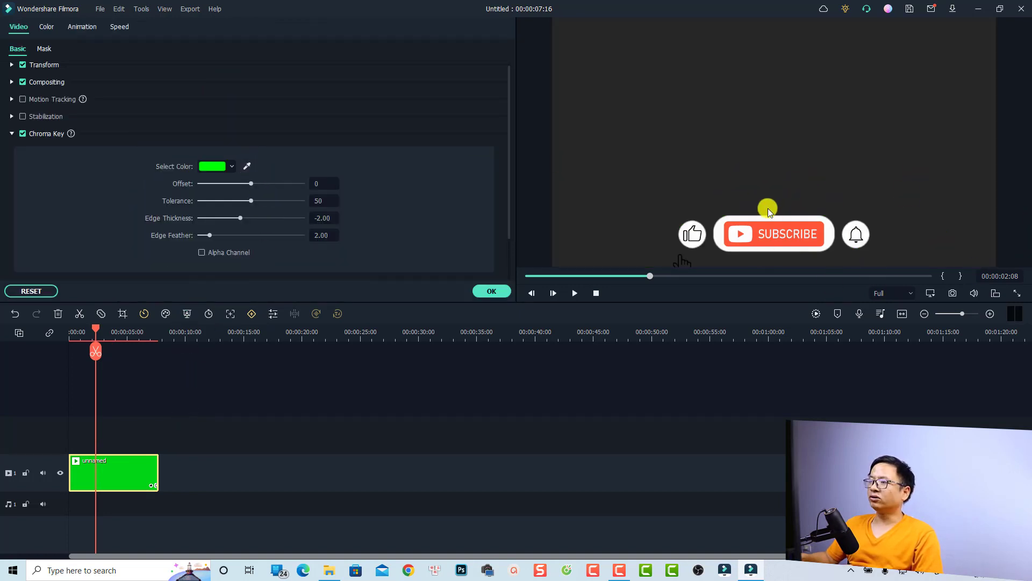
Key out the green background by sampling it with the eyedropper, then apply the chroma key
{"action": "left_click", "coordinate": [246, 168]}
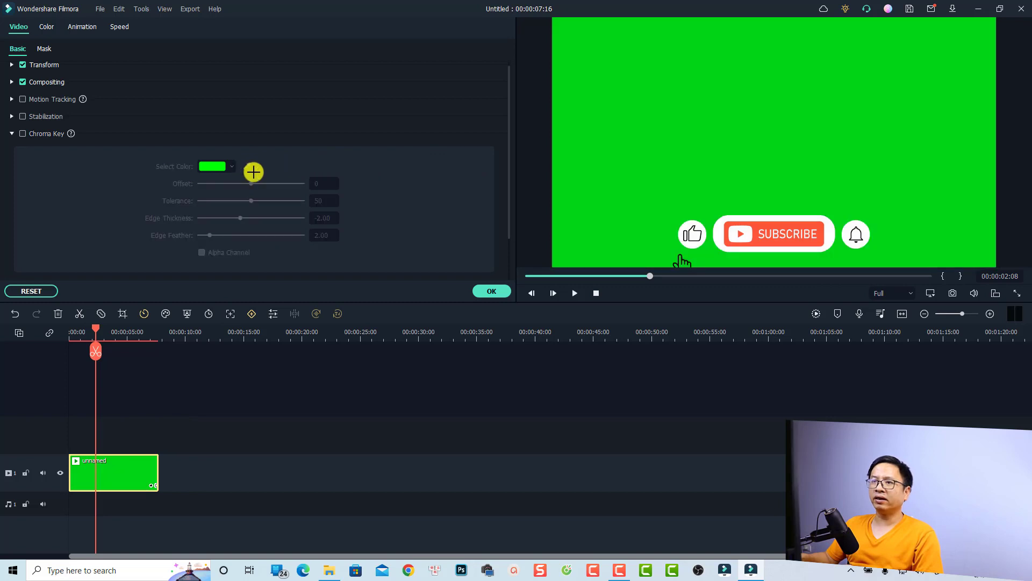
{"action": "left_click", "coordinate": [678, 214]}
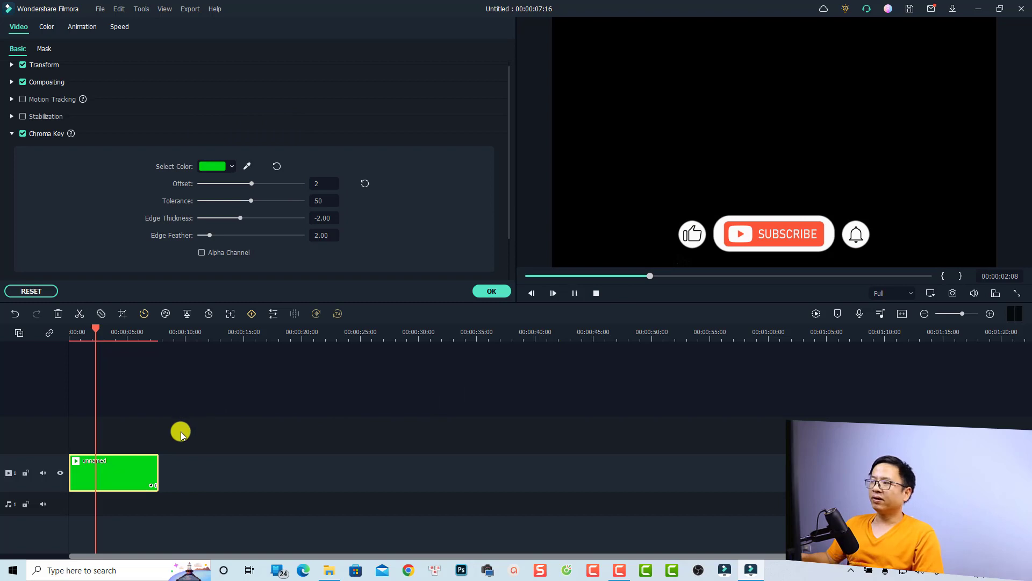
{"action": "key", "text": "space"}
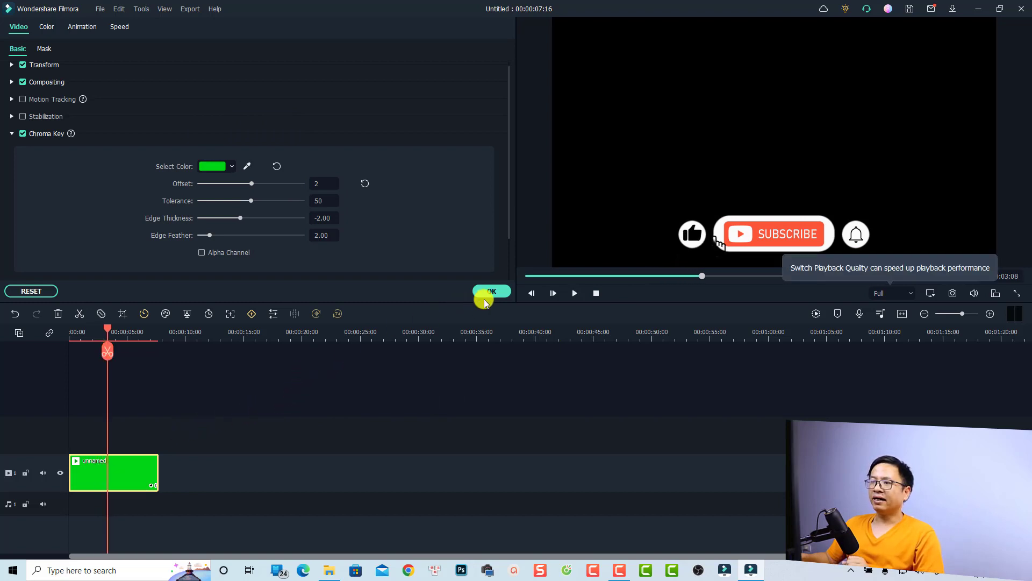
{"action": "left_click", "coordinate": [485, 296]}
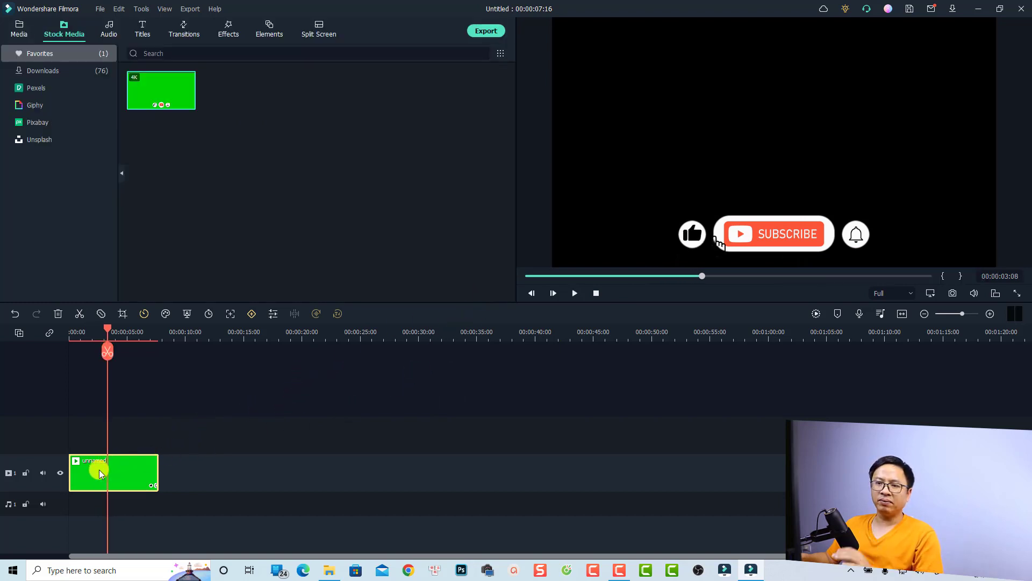
{"action": "left_click_drag", "start_coordinate": [95, 469], "coordinate": [92, 430]}
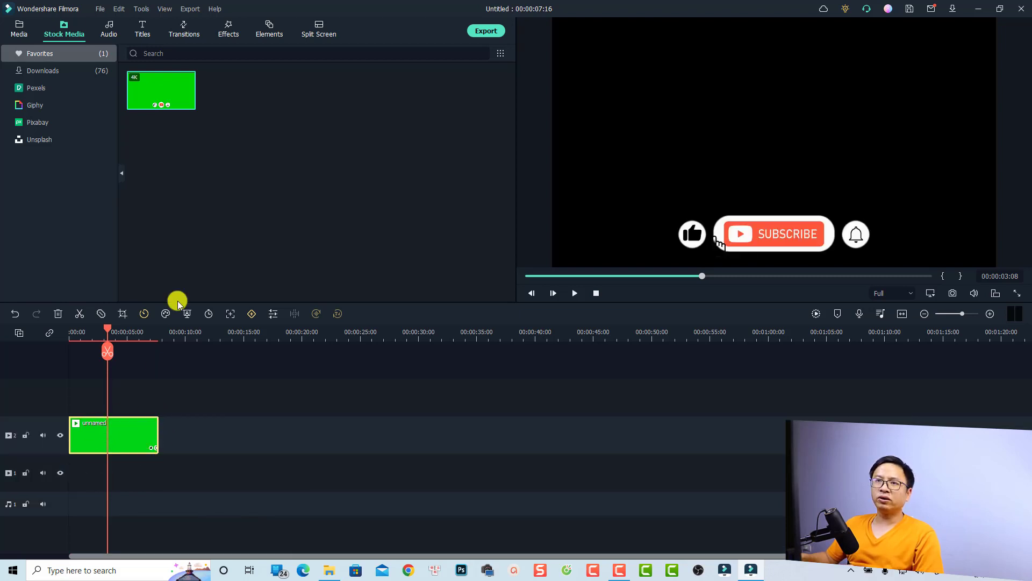
{"action": "left_click", "coordinate": [36, 70]}
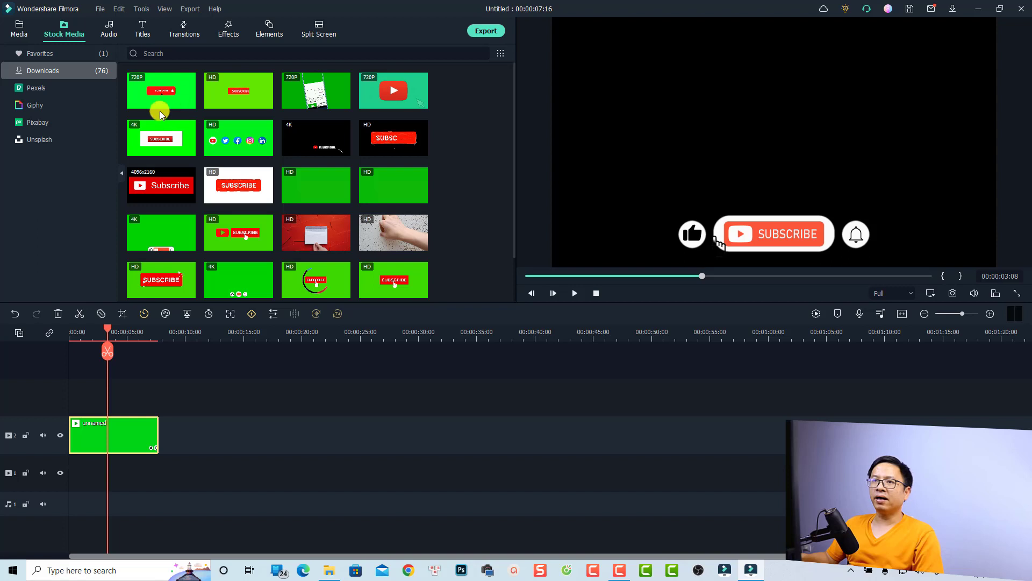
{"action": "scroll", "coordinate": [230, 196], "scroll_direction": "down", "scroll_amount": 1}
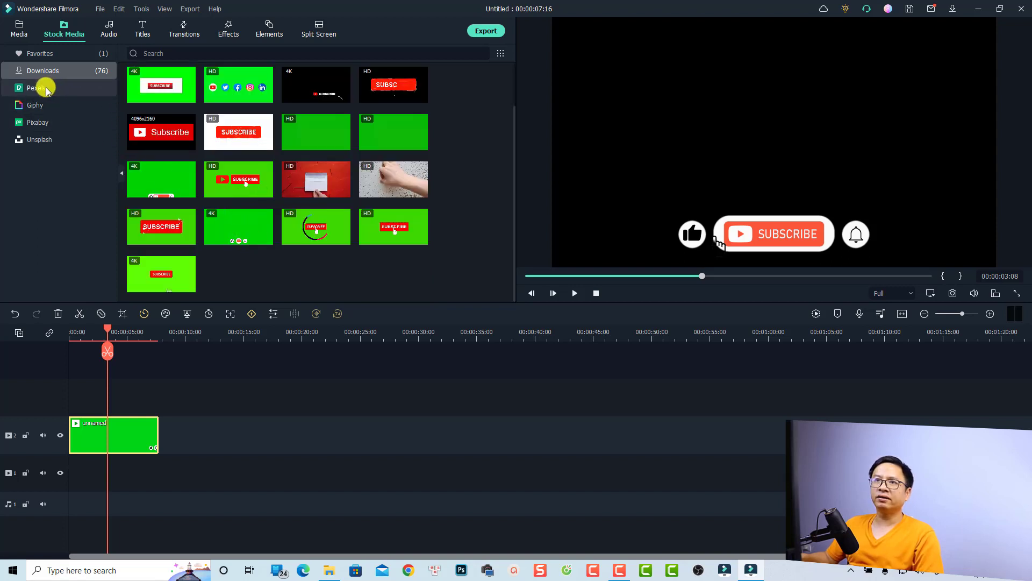
{"action": "scroll", "coordinate": [323, 210], "scroll_direction": "up", "scroll_amount": 1}
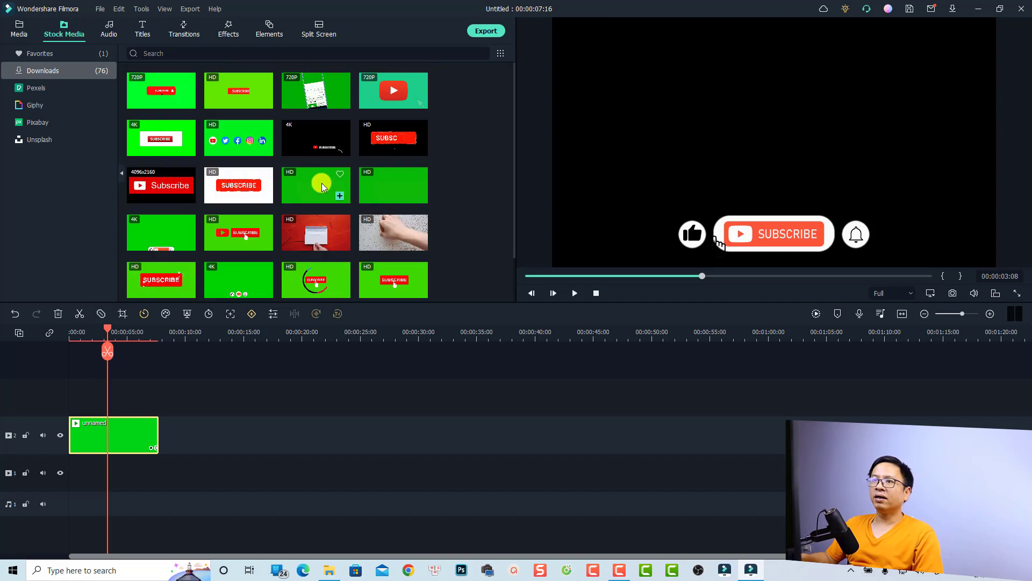
Download the 4K Pexels ocean-waves clip onto video track 1 and play it under the subscribe overlay
{"action": "left_click", "coordinate": [41, 86]}
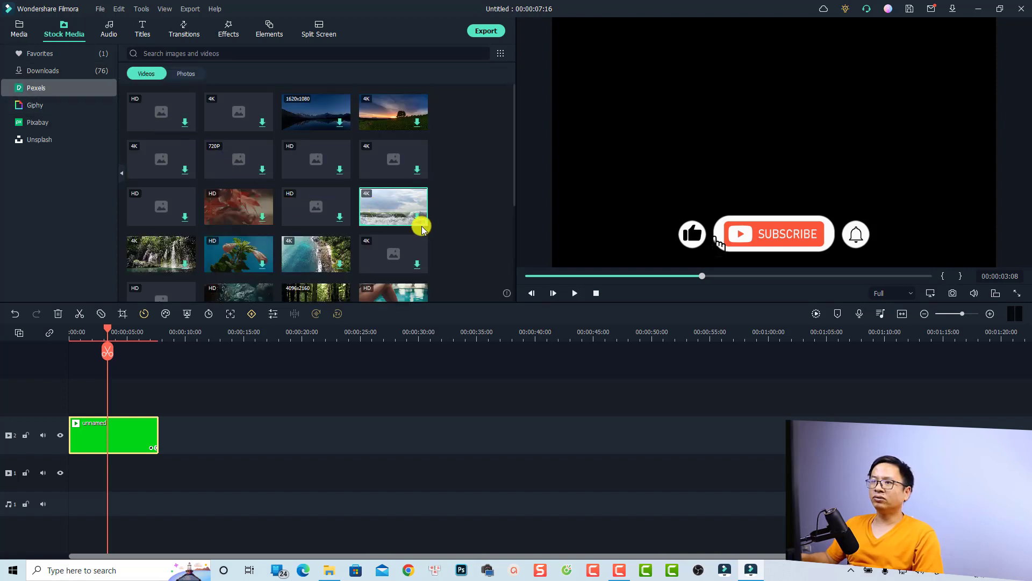
{"action": "left_click", "coordinate": [386, 223]}
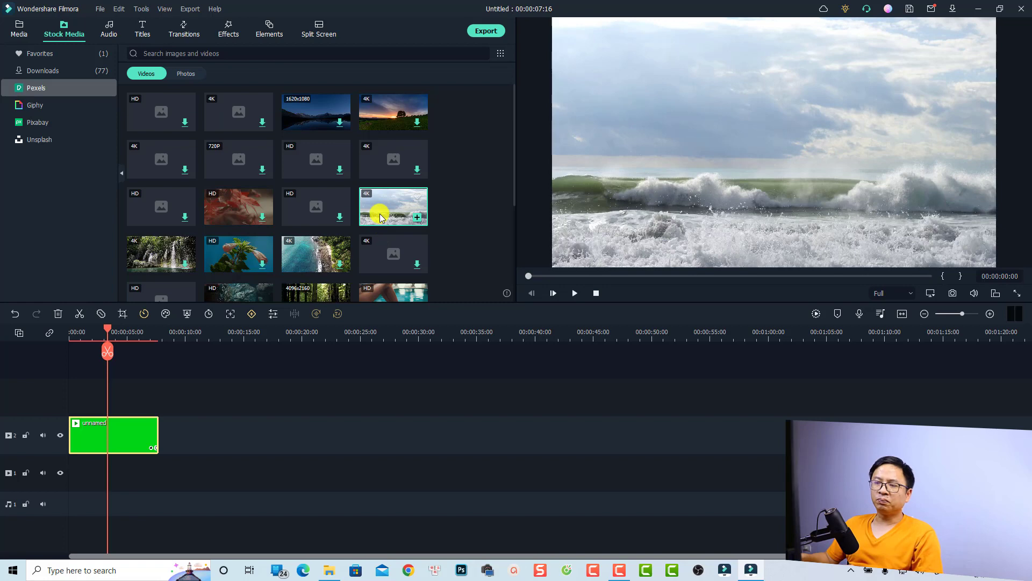
{"action": "left_click_drag", "start_coordinate": [379, 220], "coordinate": [51, 474]}
{"action": "left_click", "coordinate": [73, 330]}
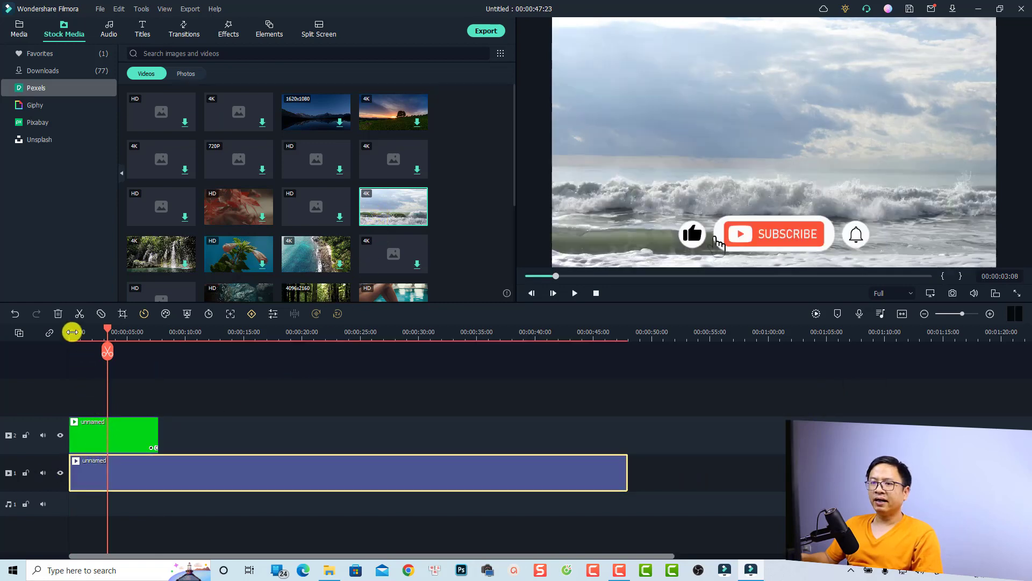
{"action": "key", "text": "space"}
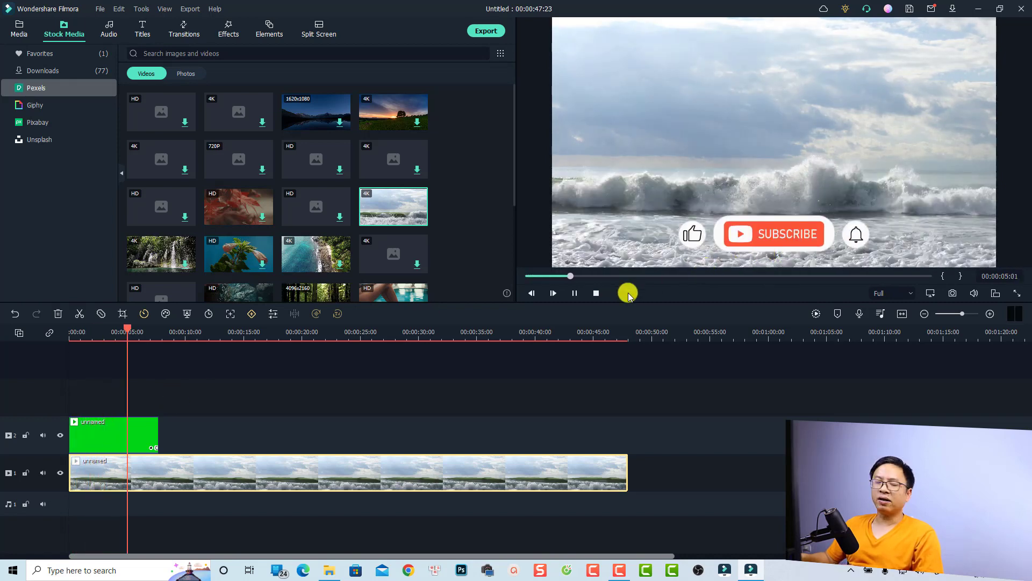
{"action": "key", "text": "space"}
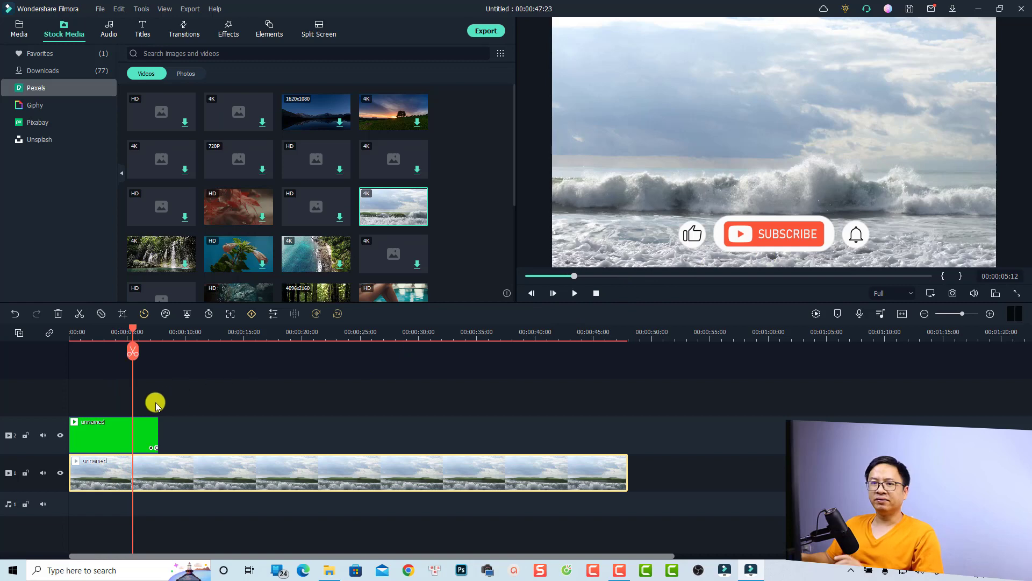
{"action": "left_click", "coordinate": [144, 433]}
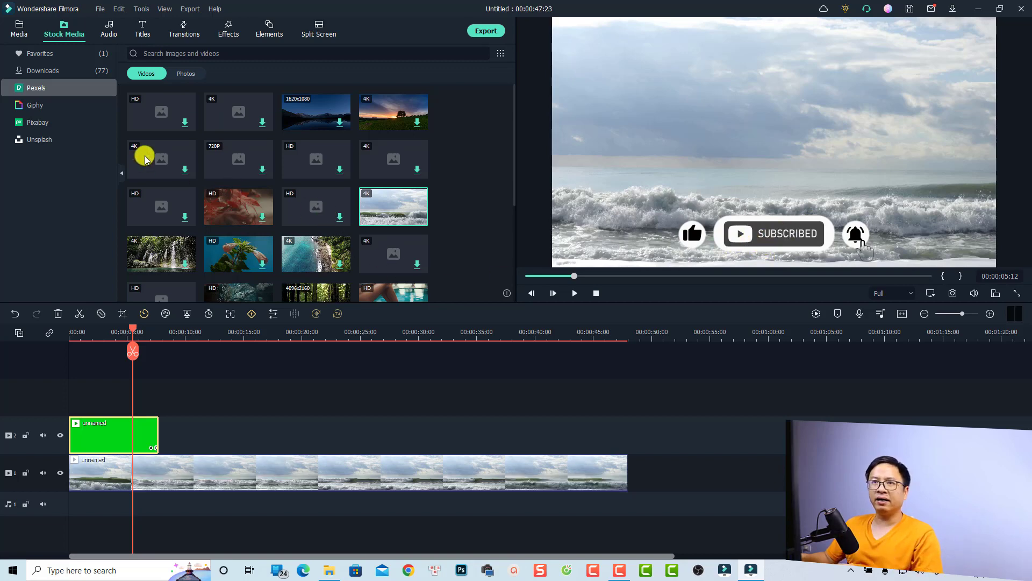
Open Properties for the downloaded green-screen subscribe clip showing its 3840x2160 specs and Pexels credit
{"action": "left_click", "coordinate": [39, 75]}
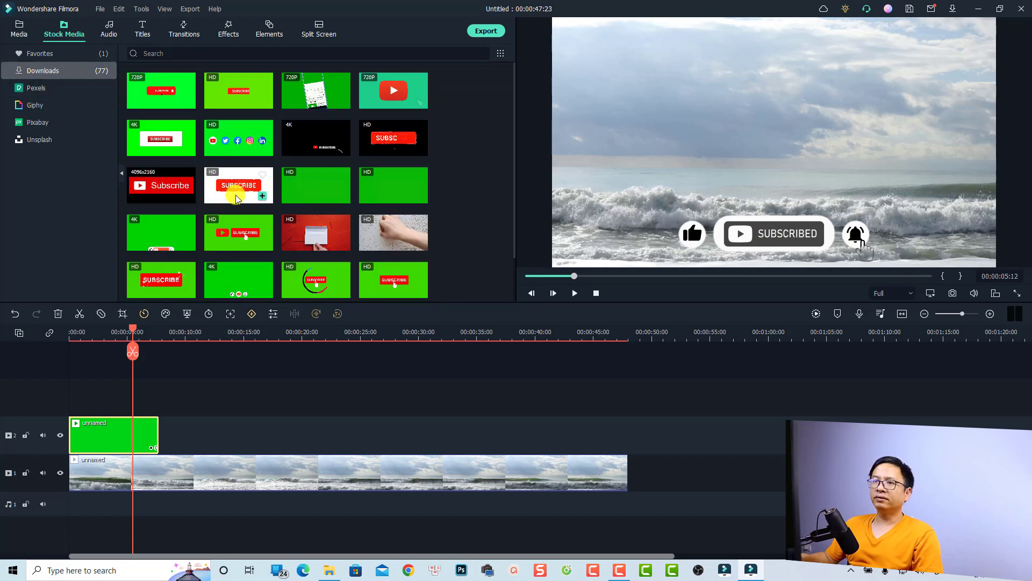
{"action": "scroll", "coordinate": [181, 273], "scroll_direction": "down", "scroll_amount": 1}
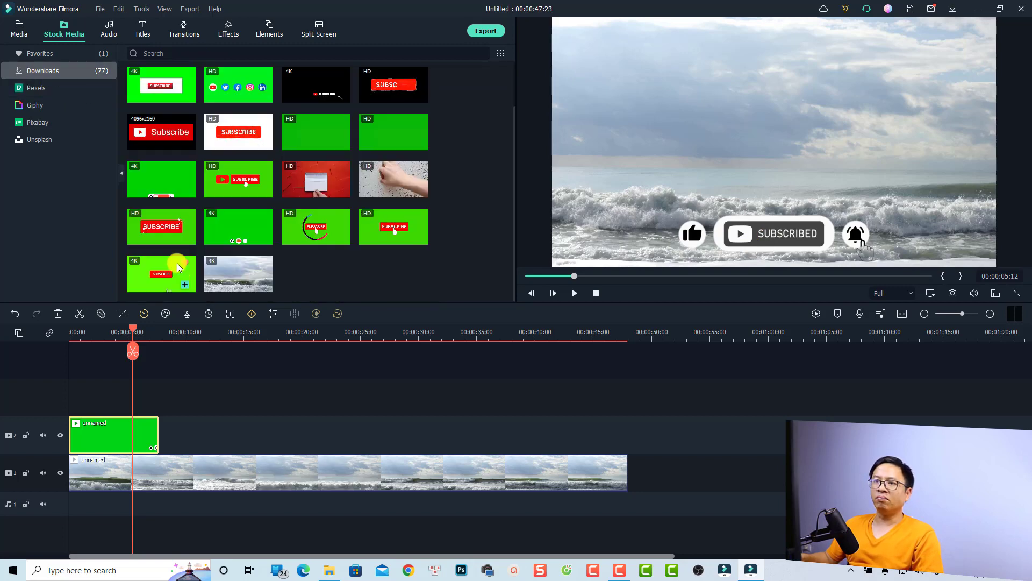
{"action": "double_click", "coordinate": [154, 187]}
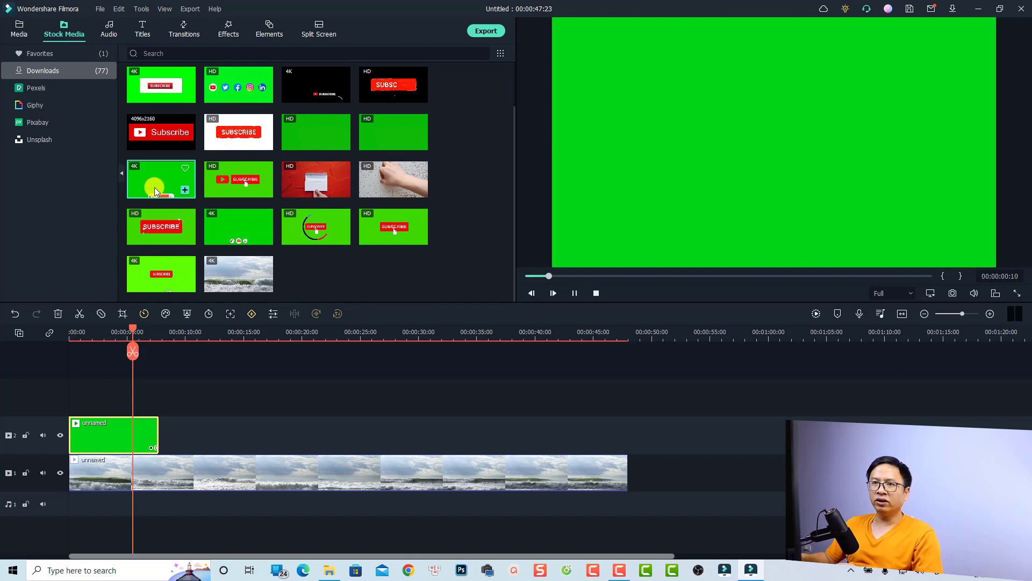
{"action": "right_click", "coordinate": [154, 187]}
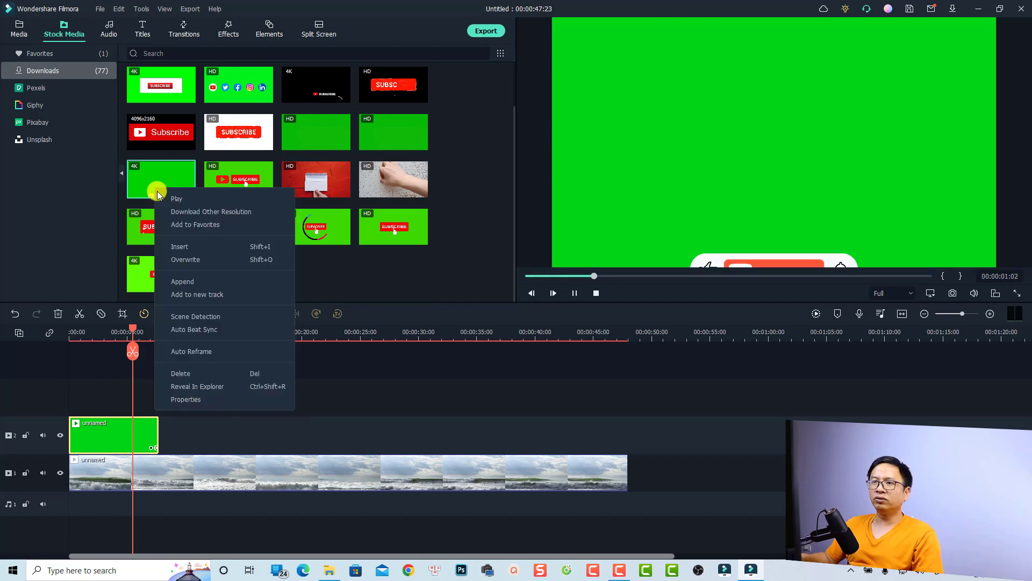
{"action": "left_click", "coordinate": [192, 397]}
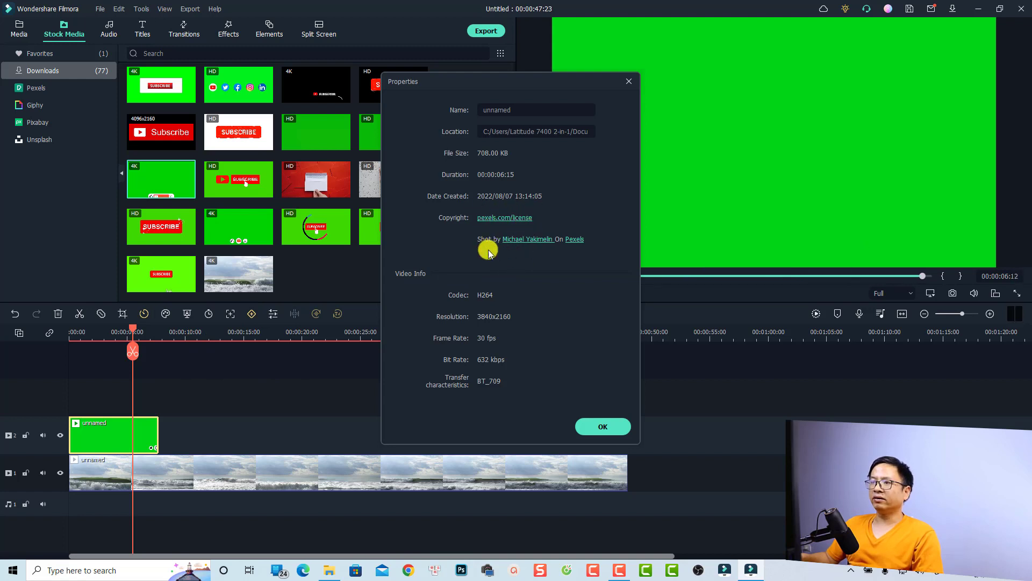
Follow the creator link to Pexels and open the 'Subscribe Button Against Green Background' video
{"action": "left_click", "coordinate": [523, 252]}
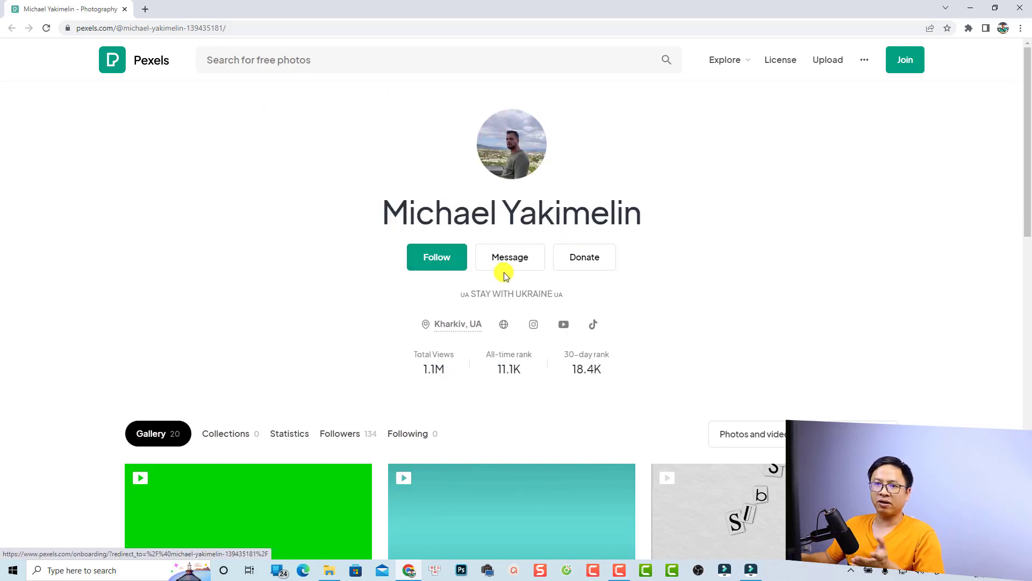
{"action": "scroll", "coordinate": [510, 361], "scroll_direction": "down", "scroll_amount": 3}
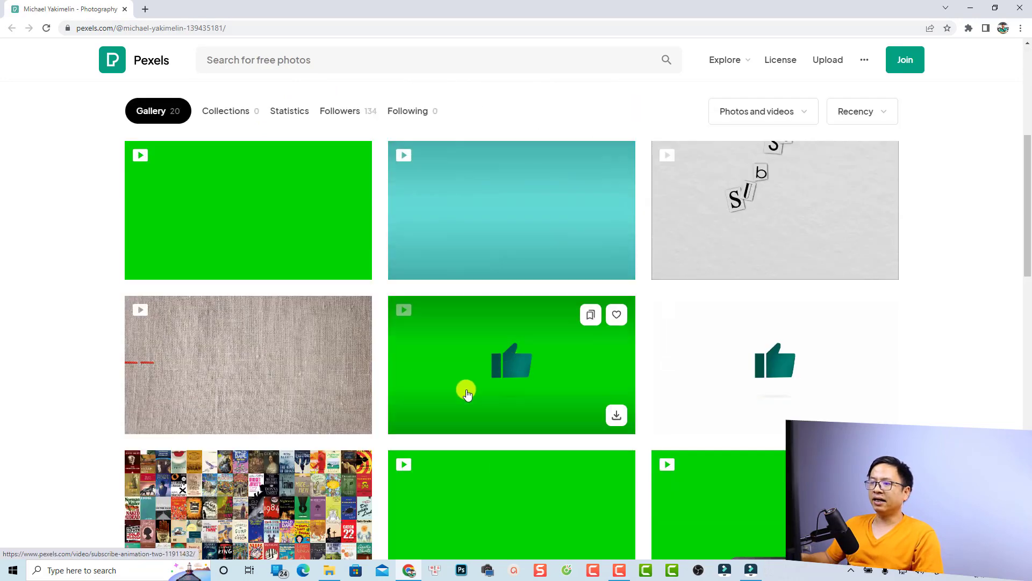
{"action": "scroll", "coordinate": [468, 390], "scroll_direction": "down", "scroll_amount": 4}
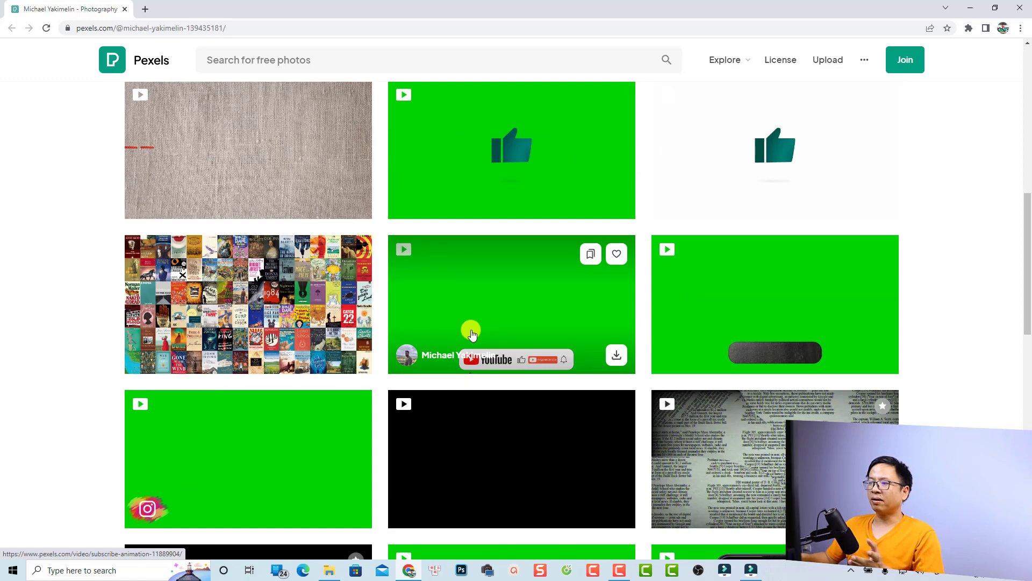
{"action": "scroll", "coordinate": [457, 336], "scroll_direction": "down", "scroll_amount": 7}
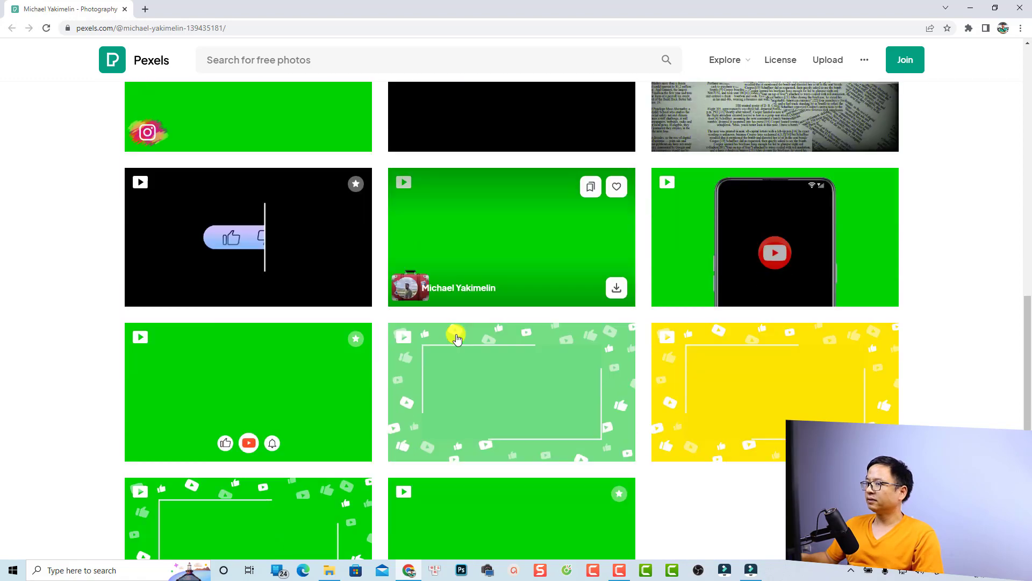
{"action": "left_click", "coordinate": [279, 408]}
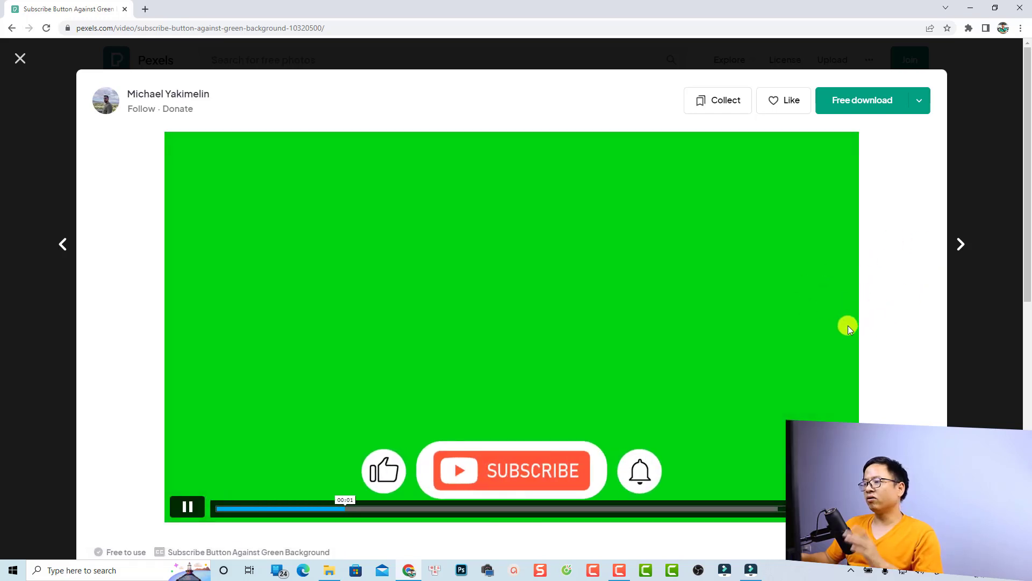
Free-download the subscribe button video from Pexels and dismiss the Say Thanks! prompt
{"action": "scroll", "coordinate": [847, 326], "scroll_direction": "down", "scroll_amount": 3}
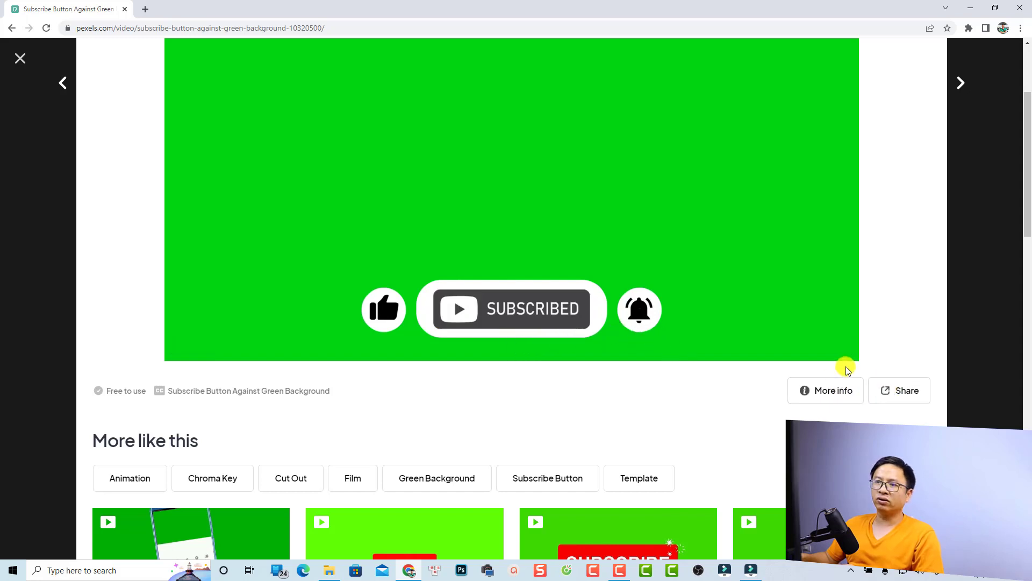
{"action": "scroll", "coordinate": [675, 279], "scroll_direction": "up", "scroll_amount": 2}
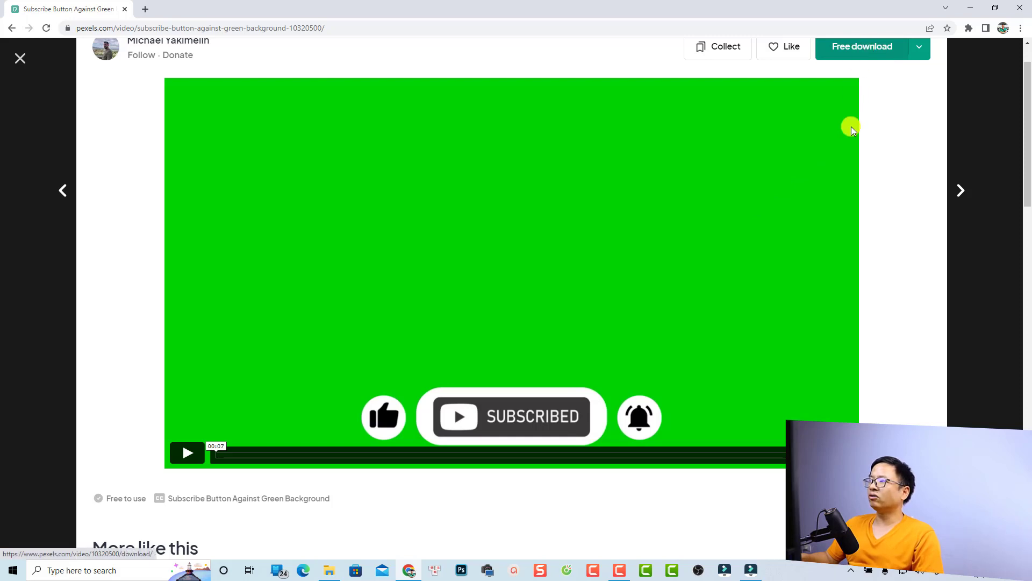
{"action": "scroll", "coordinate": [848, 137], "scroll_direction": "up", "scroll_amount": 1}
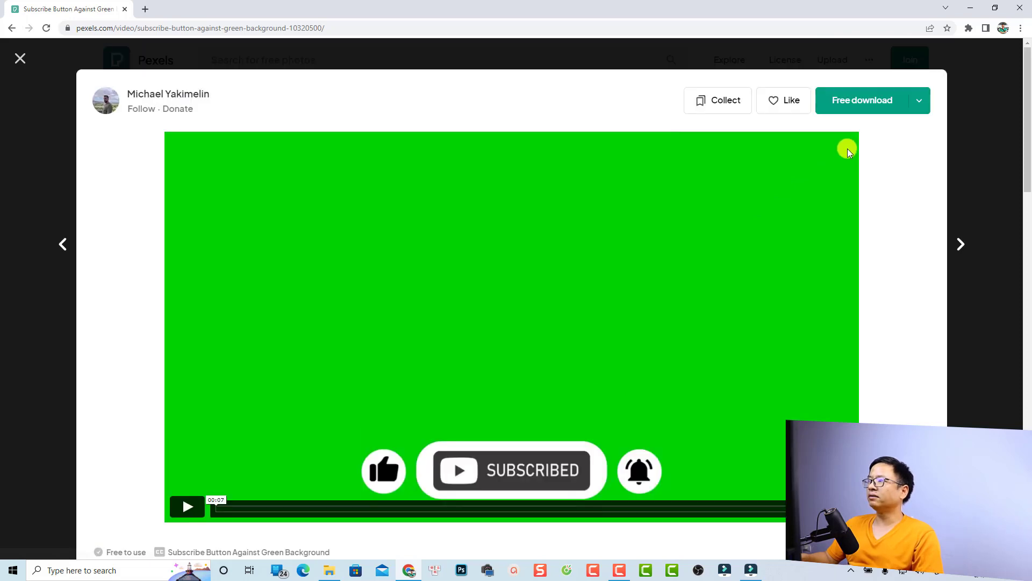
{"action": "left_click", "coordinate": [864, 105]}
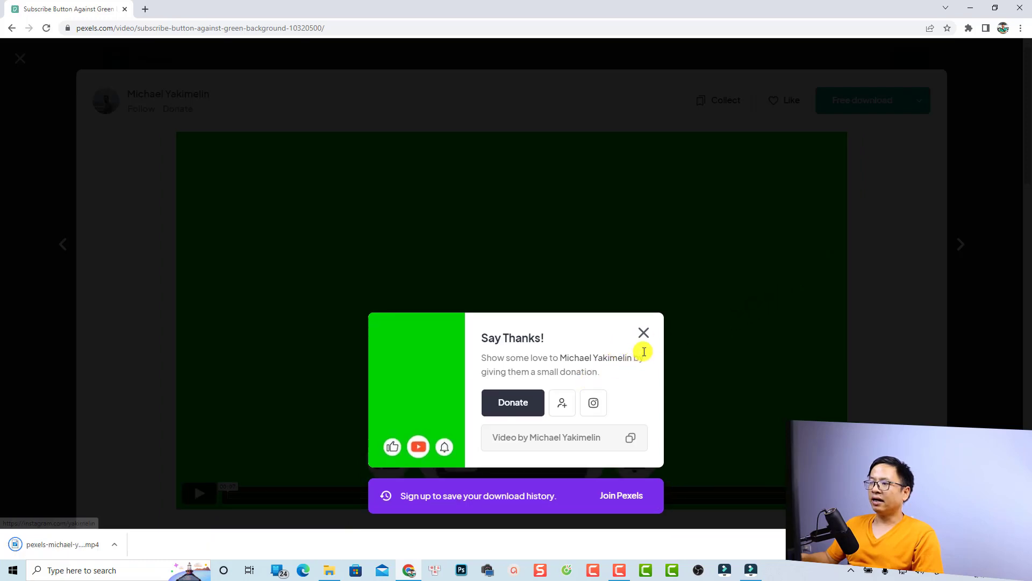
{"action": "left_click", "coordinate": [643, 332]}
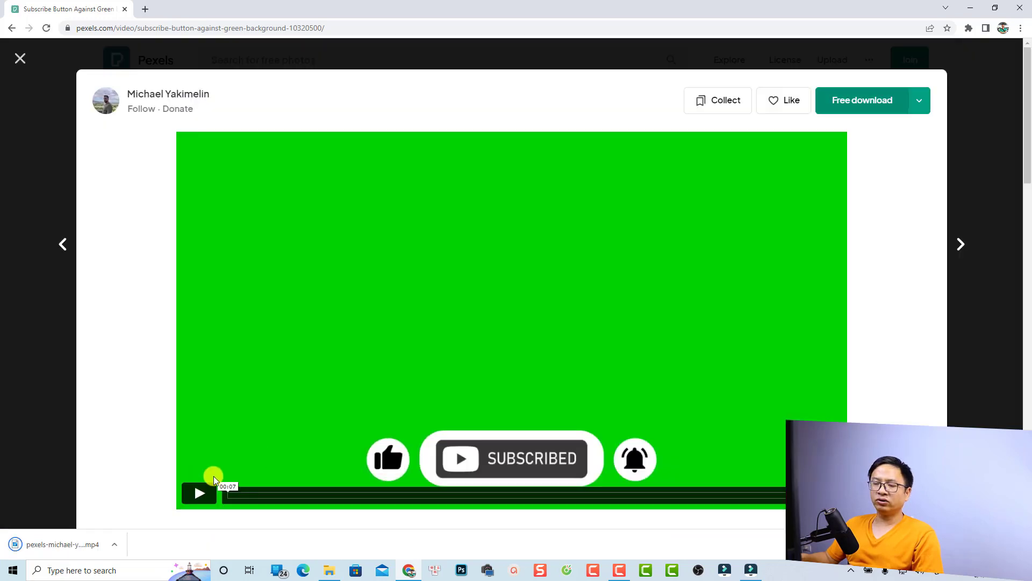
Show the downloaded 870 KB MP4 in the Downloads folder and play it
{"action": "right_click", "coordinate": [36, 546]}
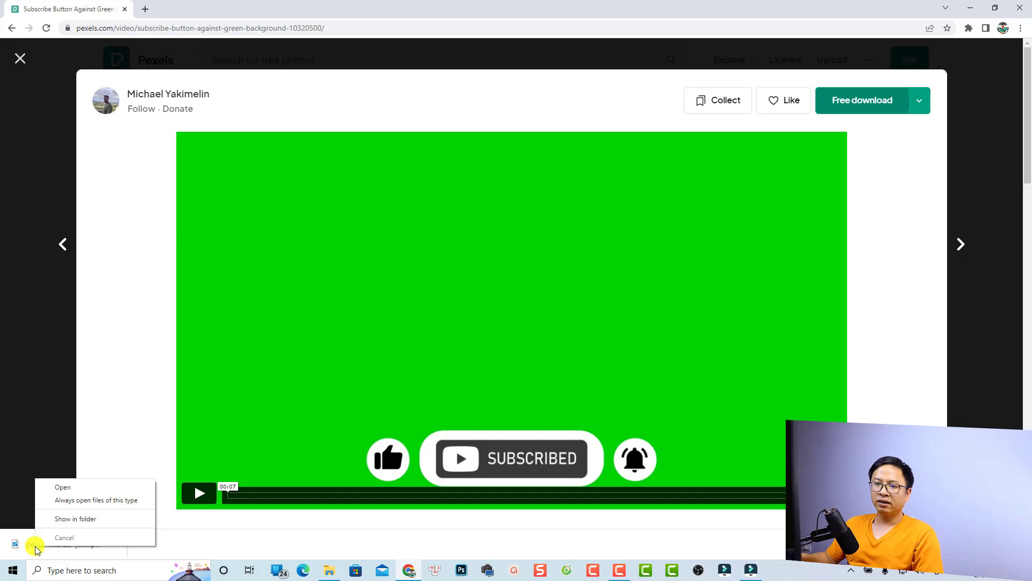
{"action": "left_click", "coordinate": [66, 517]}
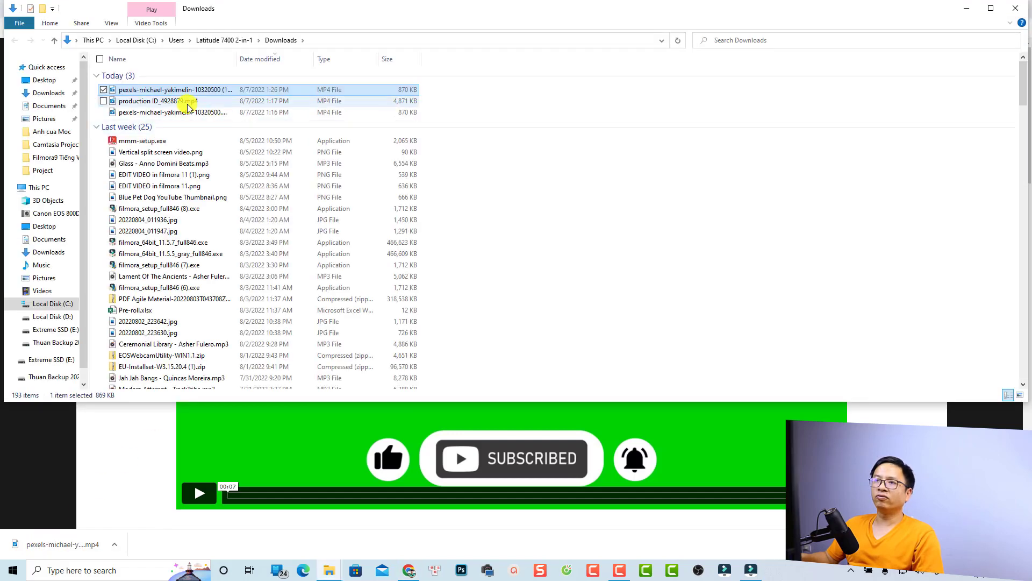
{"action": "double_click", "coordinate": [131, 93]}
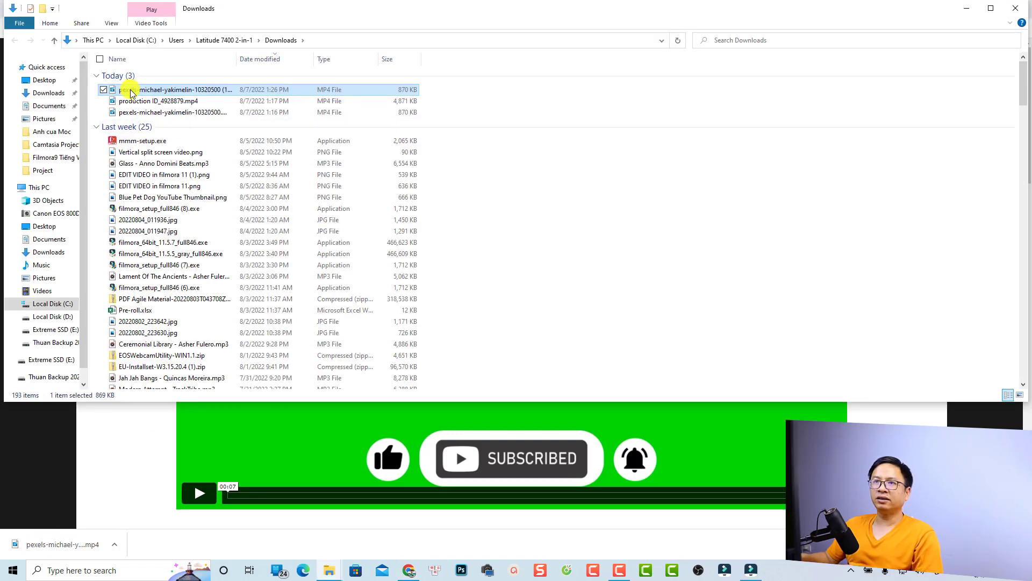